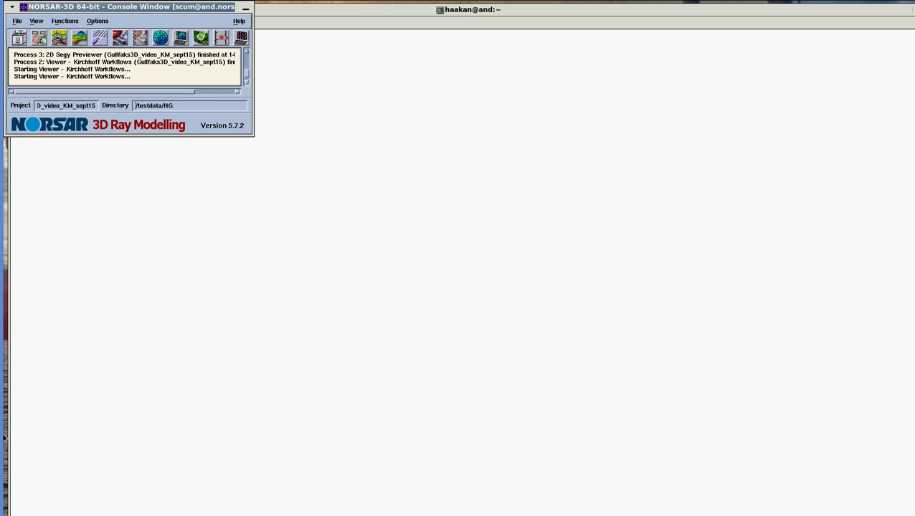
# Create a new Kirchhoff prestack workflow named 'youtube test1' from the Kirchhoff Workflows viewer
pyautogui.click(66, 21)
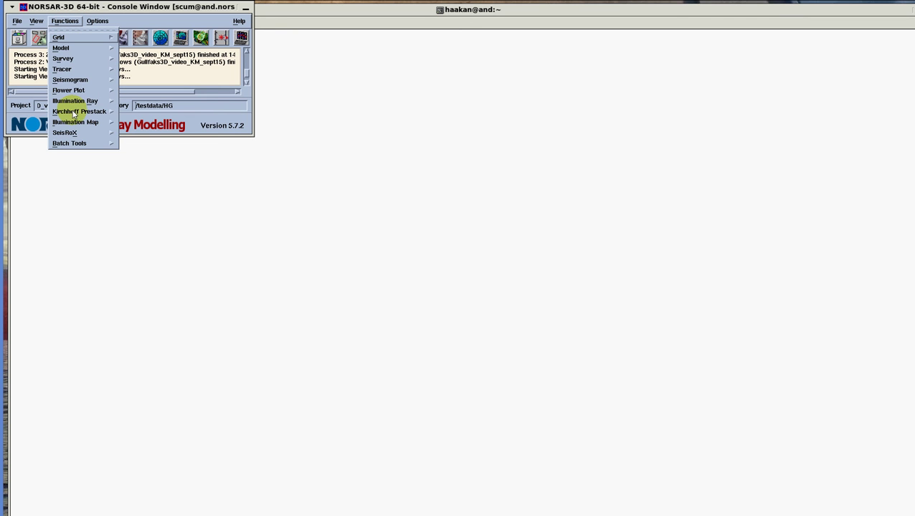
pyautogui.moveTo(75, 112)
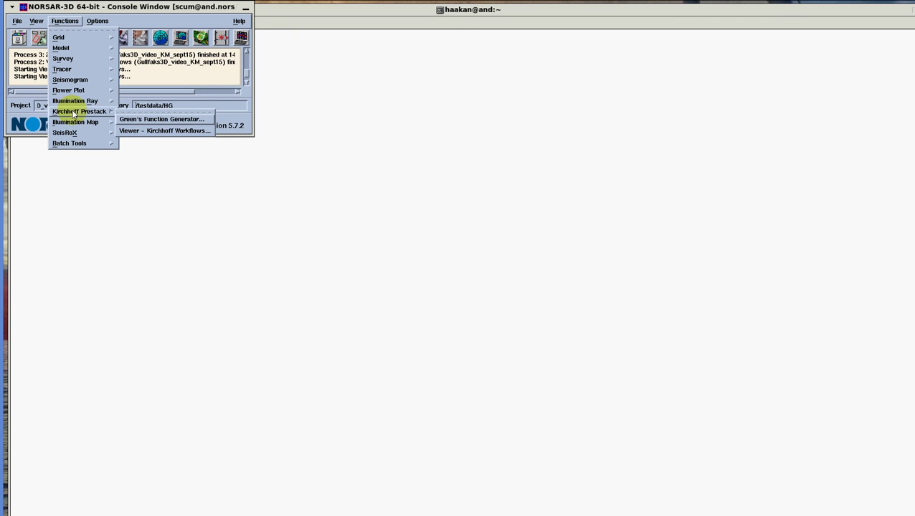
pyautogui.click(130, 133)
pyautogui.moveTo(349, 372); pyautogui.dragTo(327, 11)
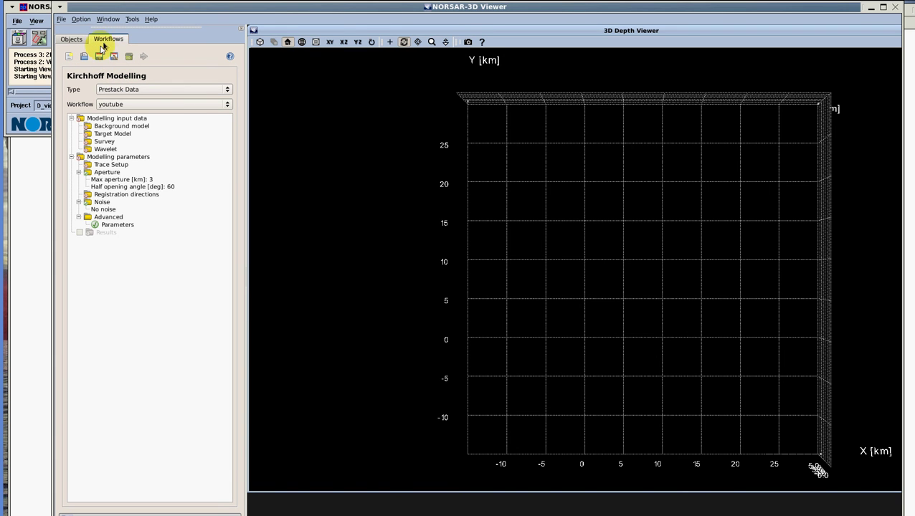
pyautogui.click(70, 59)
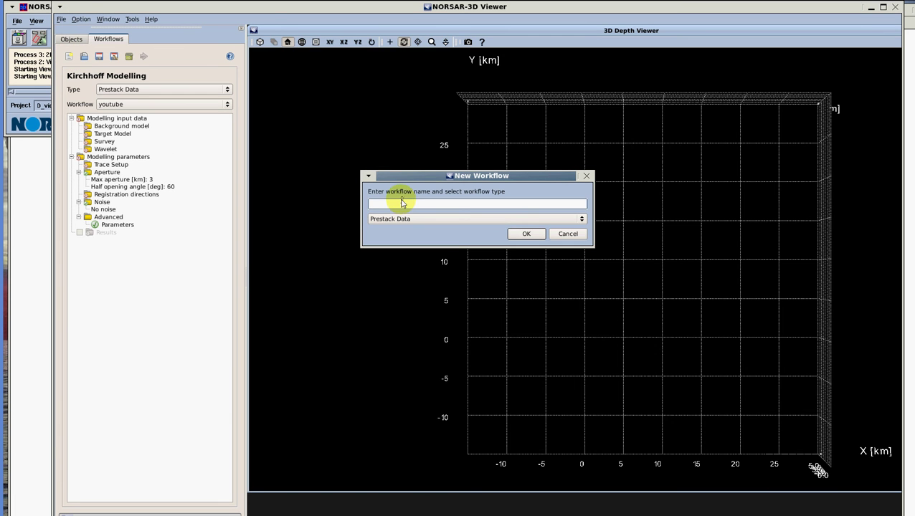
pyautogui.click(402, 205)
pyautogui.write('youtube test1')
pyautogui.click(523, 235)
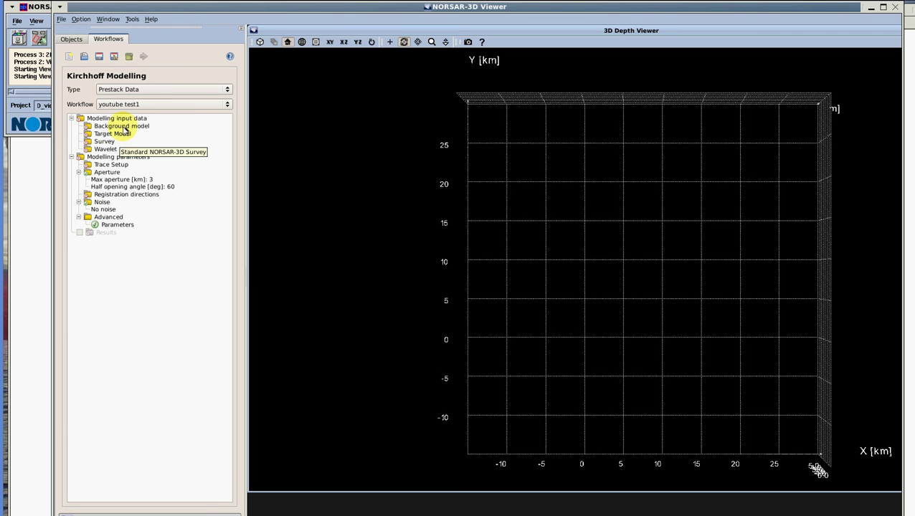
# Accept Full_M1del_rev4a_hgBGC as background model and pick rev4c_hg1_srx as target model
pyautogui.doubleClick(120, 127)
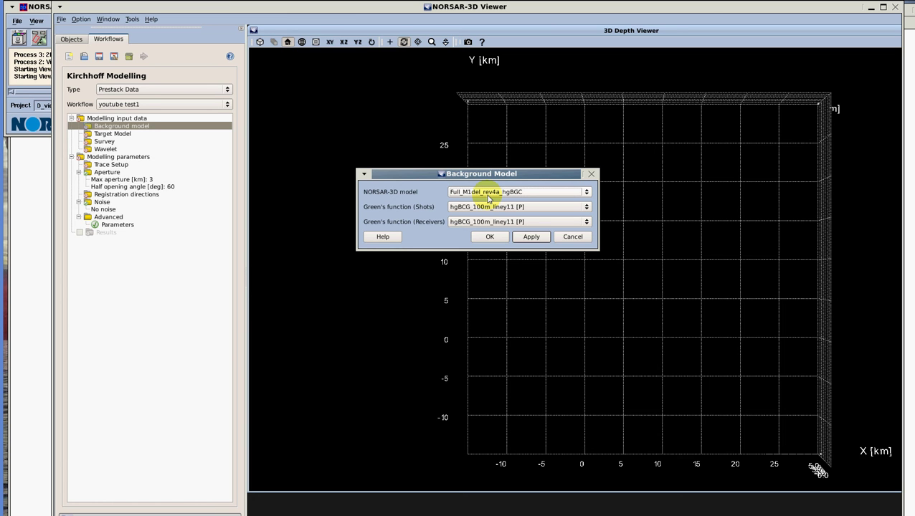
pyautogui.click(494, 237)
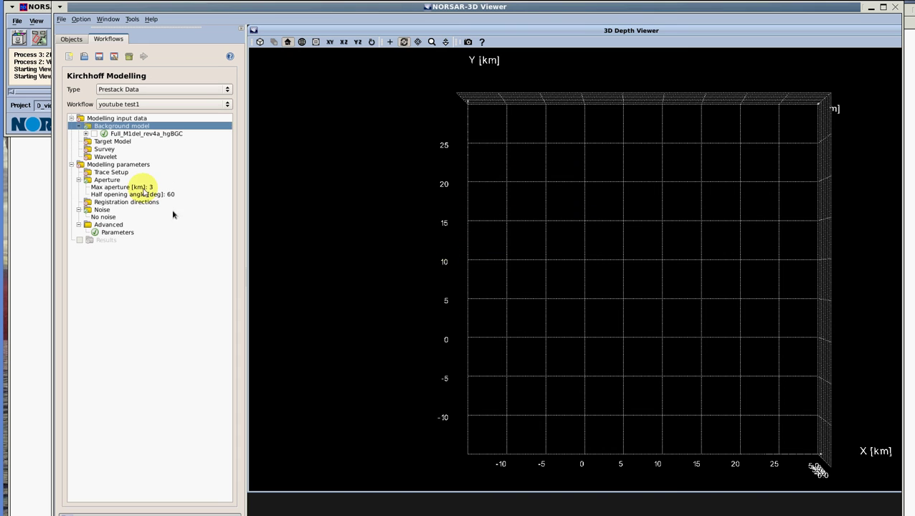
pyautogui.doubleClick(117, 142)
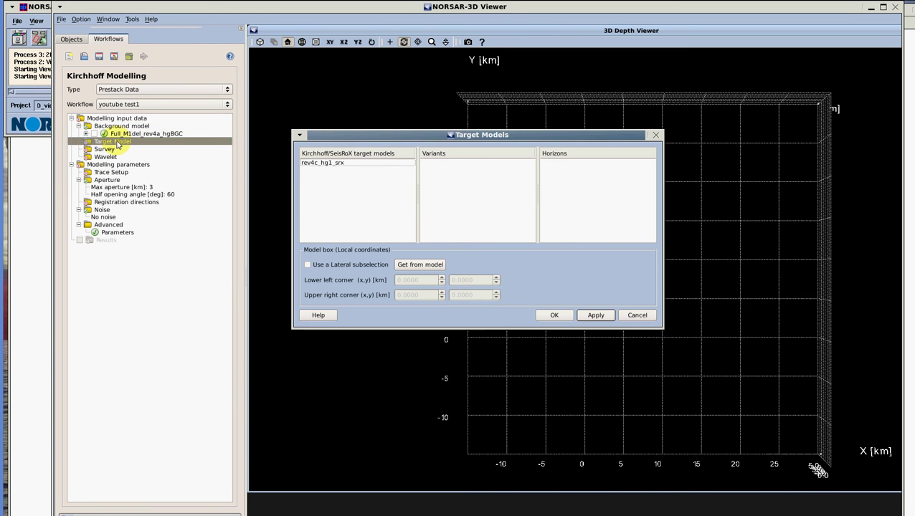
pyautogui.click(336, 162)
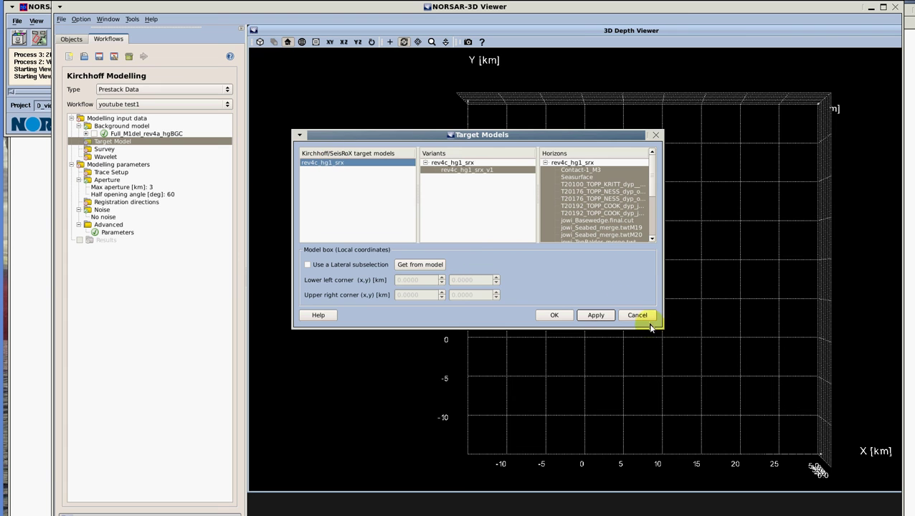
pyautogui.moveTo(661, 328); pyautogui.dragTo(801, 457)
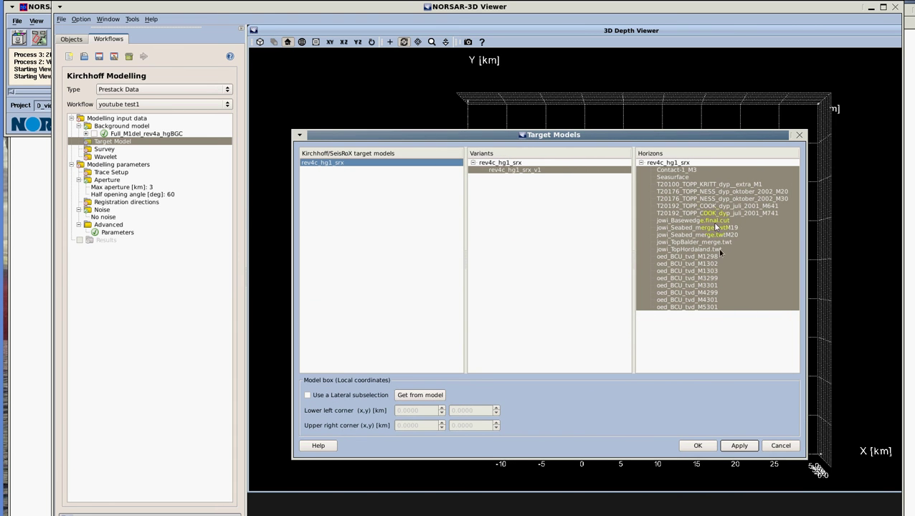
# Exclude Seasurface, T20192_TOPP_COOK, jowi_Seabed, jowi_TopHordaland and oed_BCU horizons, accepting the isotropic-only warning
pyautogui.keyDown('ctrl'); pyautogui.click(678, 177); pyautogui.keyUp('ctrl')
pyautogui.keyDown('ctrl'); pyautogui.click(682, 213); pyautogui.keyUp('ctrl')
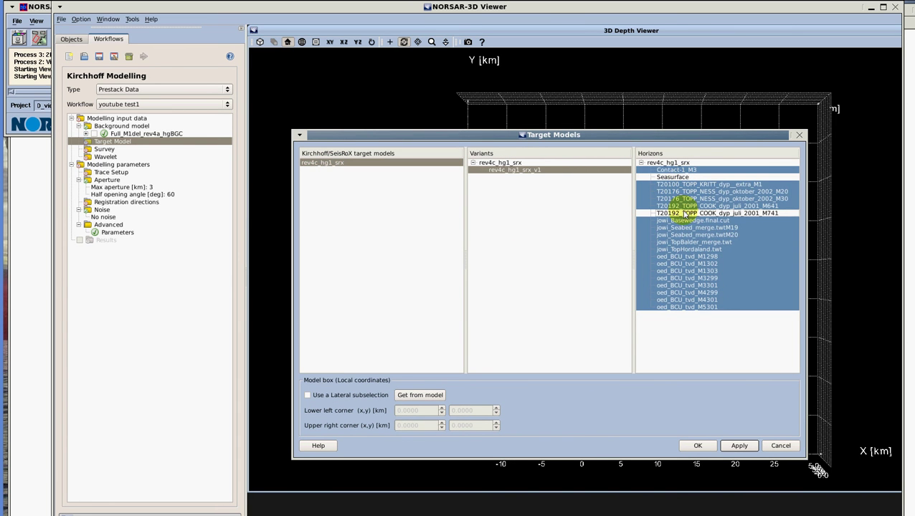
pyautogui.keyDown('ctrl'); pyautogui.click(687, 235); pyautogui.keyUp('ctrl')
pyautogui.keyDown('ctrl'); pyautogui.click(686, 249); pyautogui.keyUp('ctrl')
pyautogui.keyDown('ctrl'); pyautogui.click(687, 271); pyautogui.keyUp('ctrl')
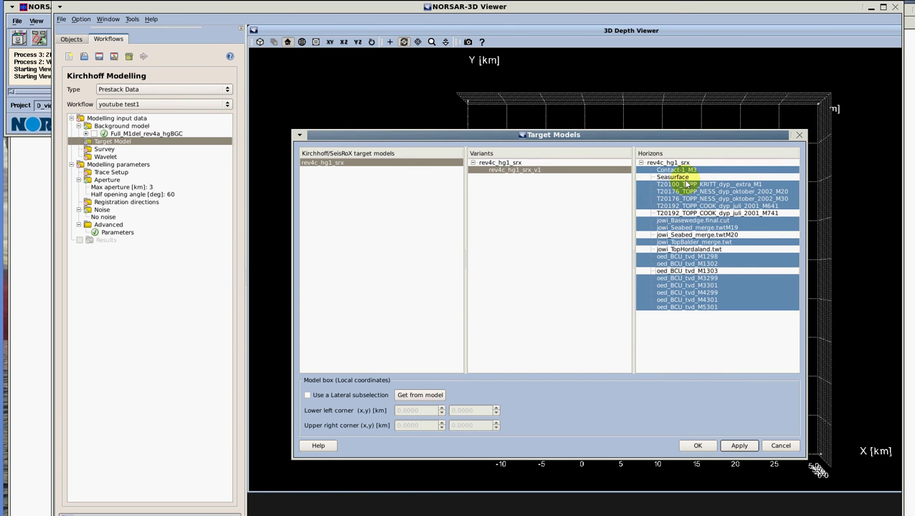
pyautogui.click(698, 446)
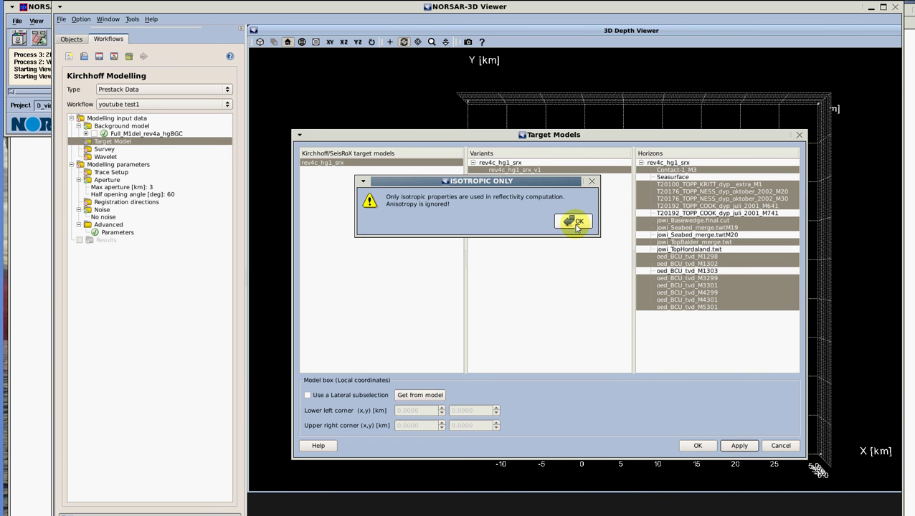
pyautogui.click(576, 223)
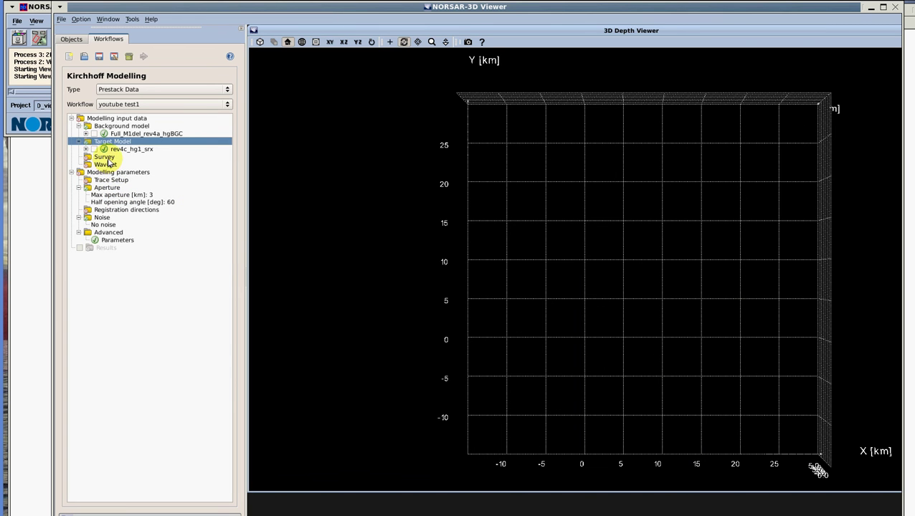
# Select the IL2681_off0_HG full survey for the workflow
pyautogui.doubleClick(105, 158)
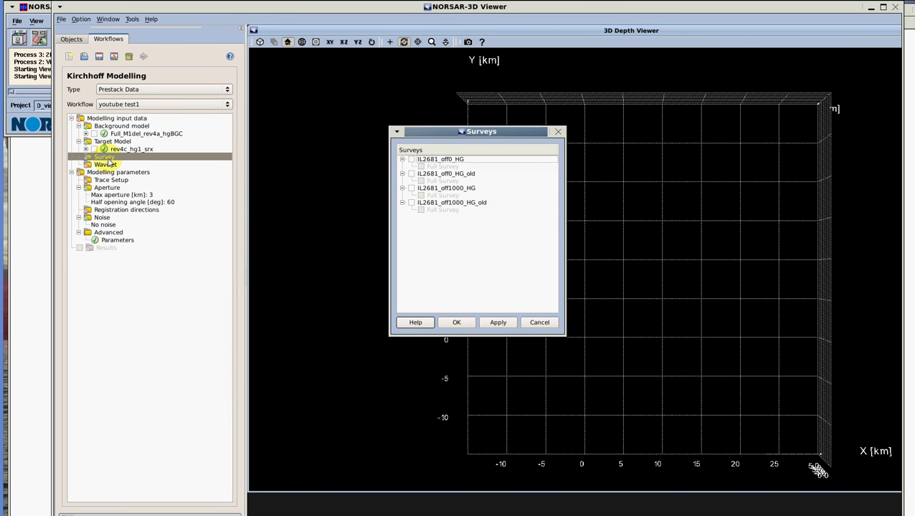
pyautogui.click(413, 161)
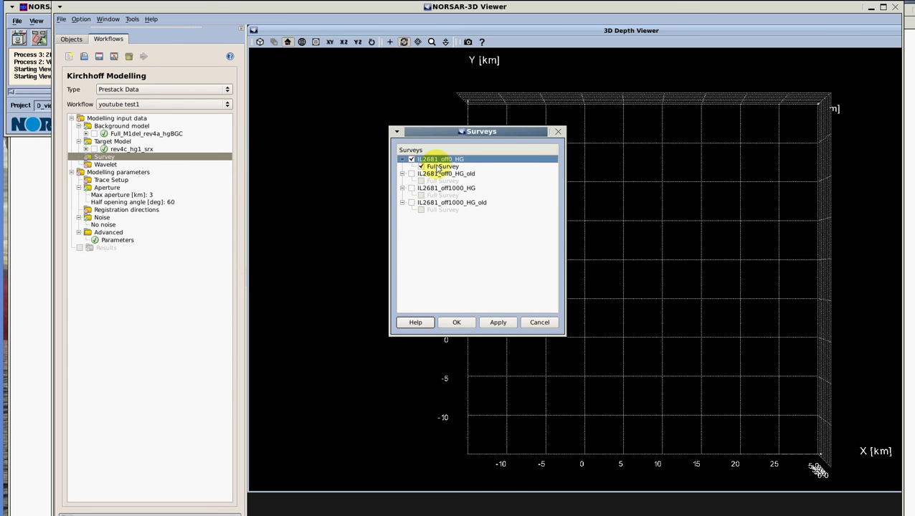
pyautogui.click(462, 324)
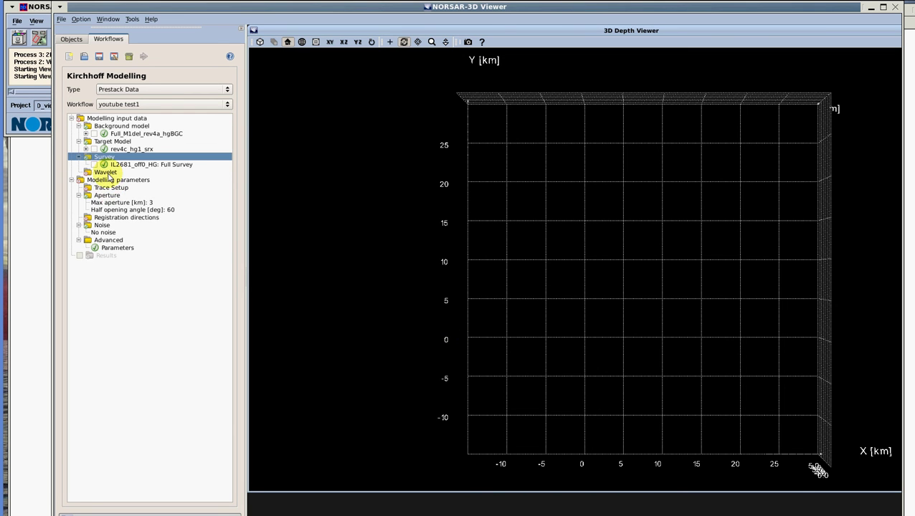
# Select the ricker_20hz_hg wavelet for the workflow
pyautogui.doubleClick(106, 173)
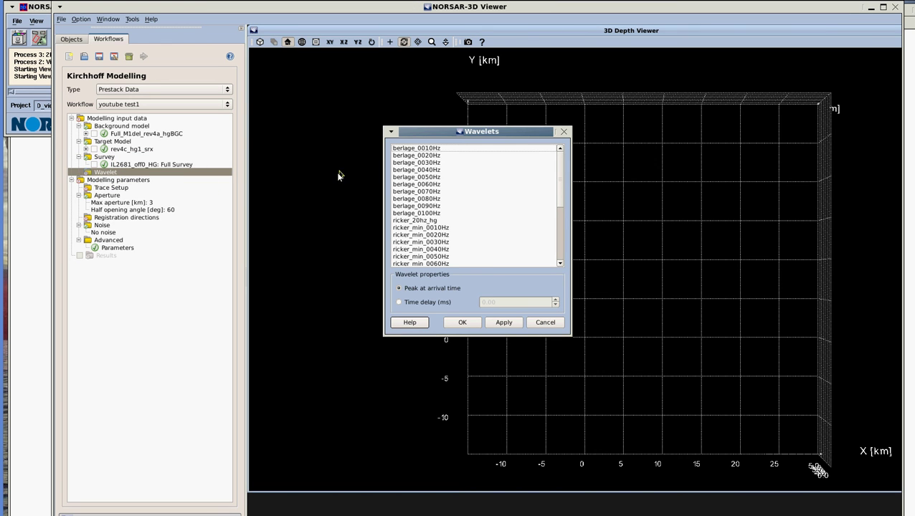
pyautogui.click(410, 222)
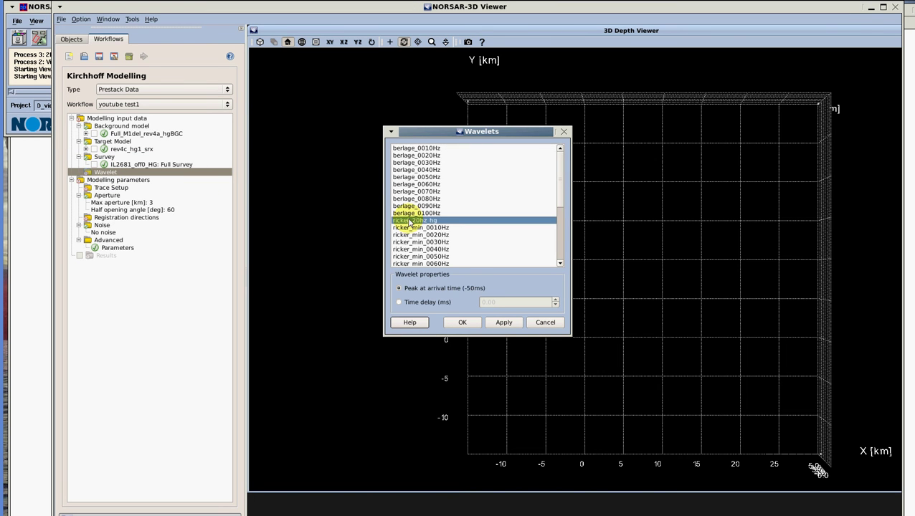
pyautogui.click(463, 323)
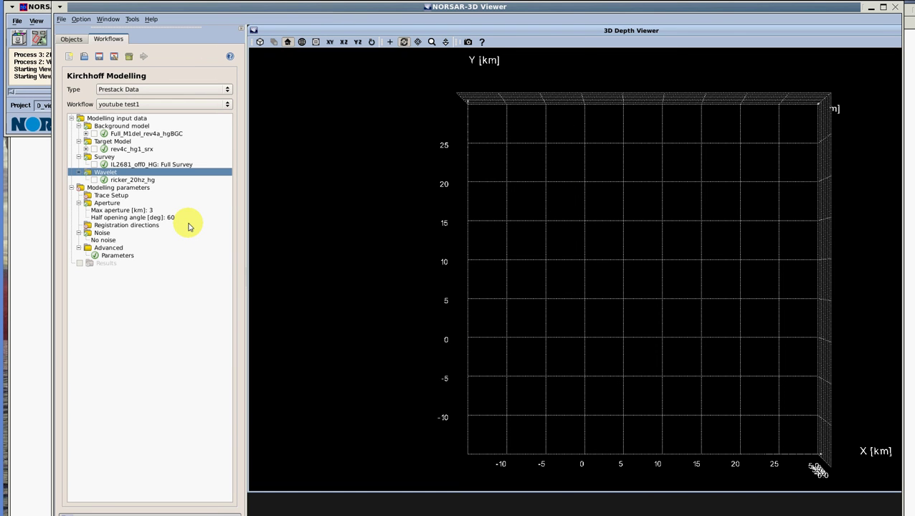
# Set the trace window from 0 to 4 s at 1 ms increment, giving 4001 samples
pyautogui.doubleClick(113, 196)
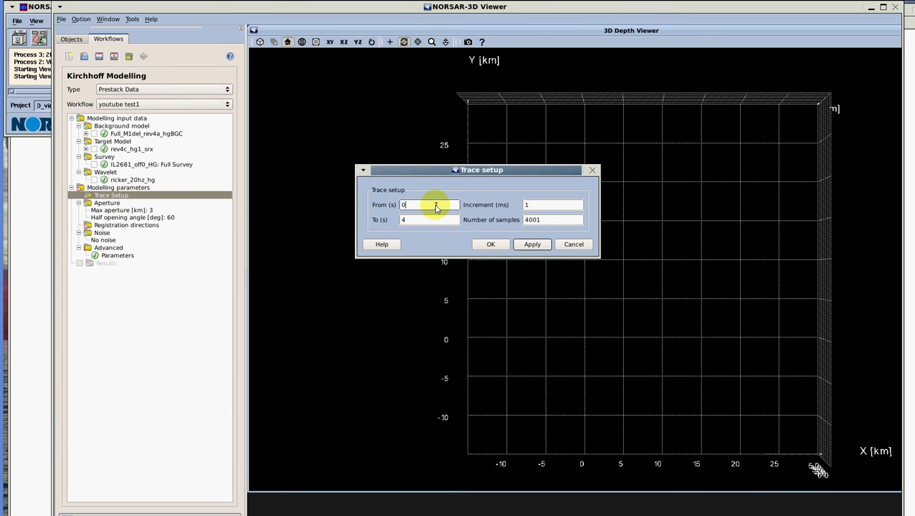
pyautogui.click(409, 221)
pyautogui.press('BackSpace')
pyautogui.write('3')
pyautogui.press('Tab')
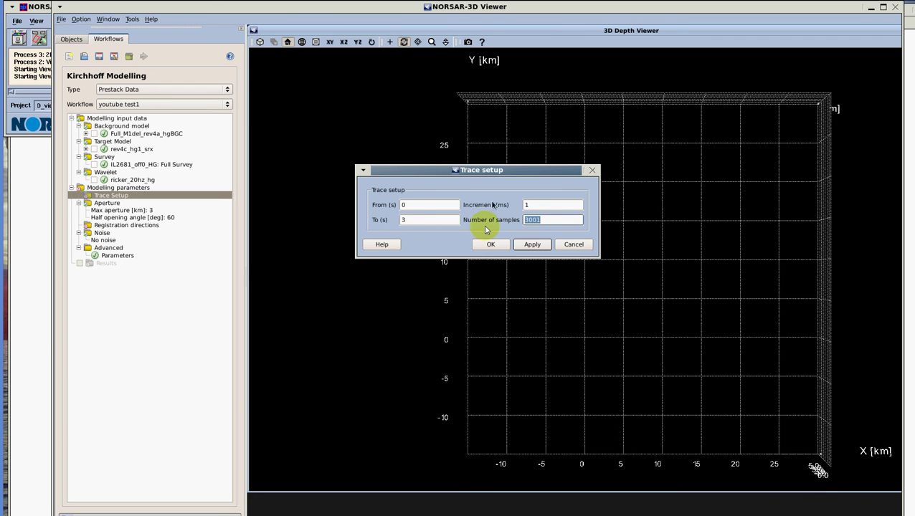
pyautogui.click(415, 223)
pyautogui.press('BackSpace')
pyautogui.write('4')
pyautogui.press('Tab')
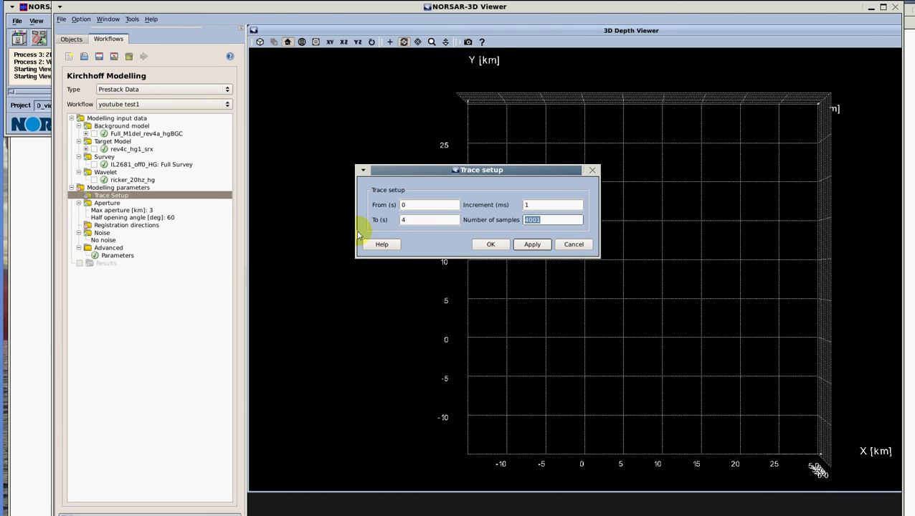
pyautogui.click(489, 245)
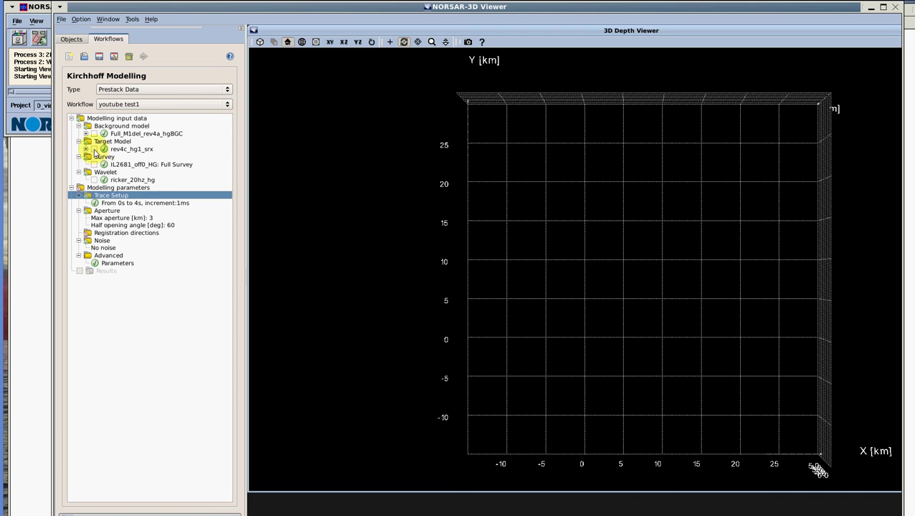
# Display the rev4c_hg1_srx target model in the 3D view, tilted to an oblique angle
pyautogui.click(95, 151)
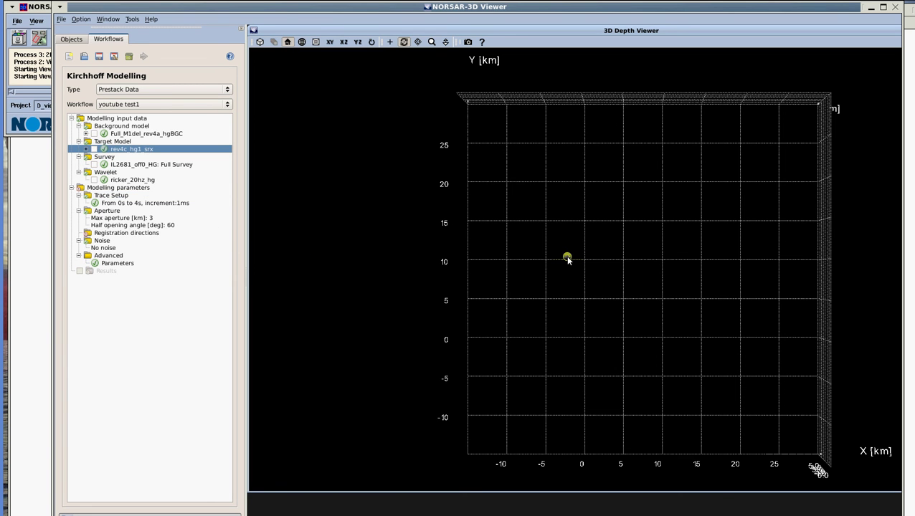
pyautogui.click(568, 259)
pyautogui.click(98, 69)
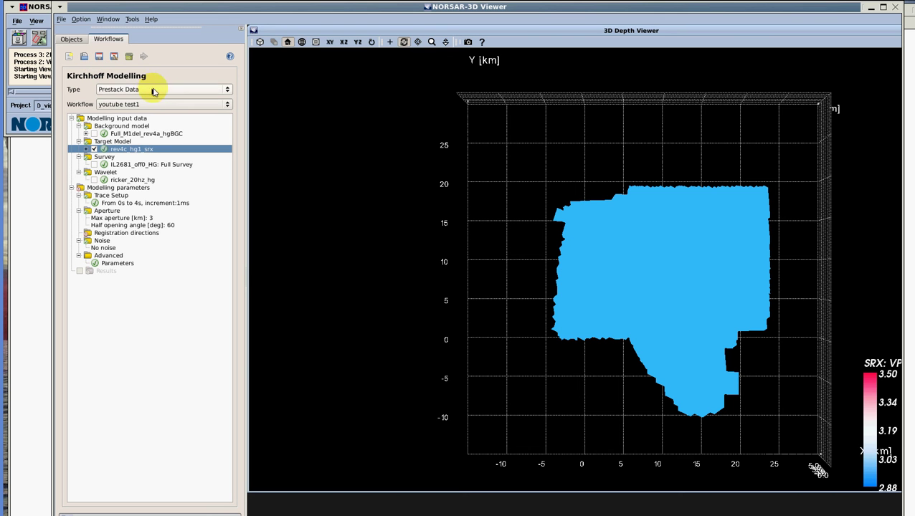
pyautogui.click(619, 327)
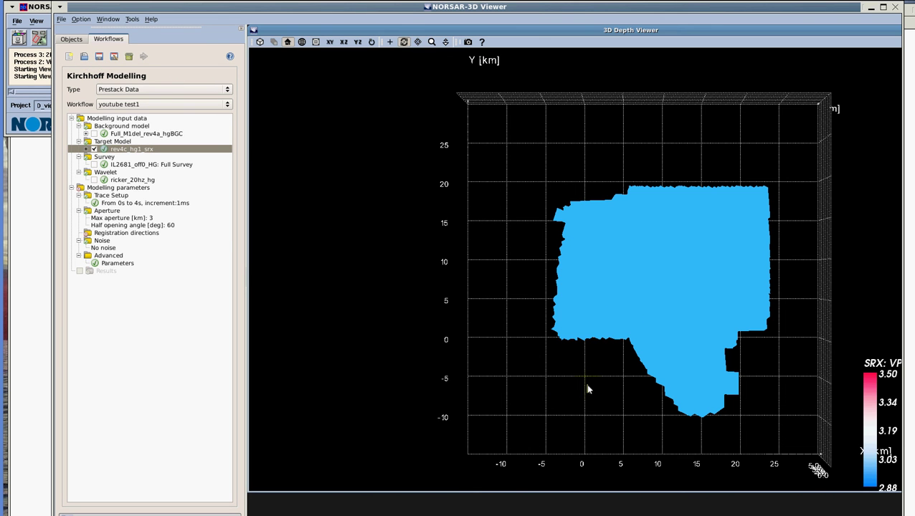
pyautogui.moveTo(629, 307); pyautogui.dragTo(74, 43)
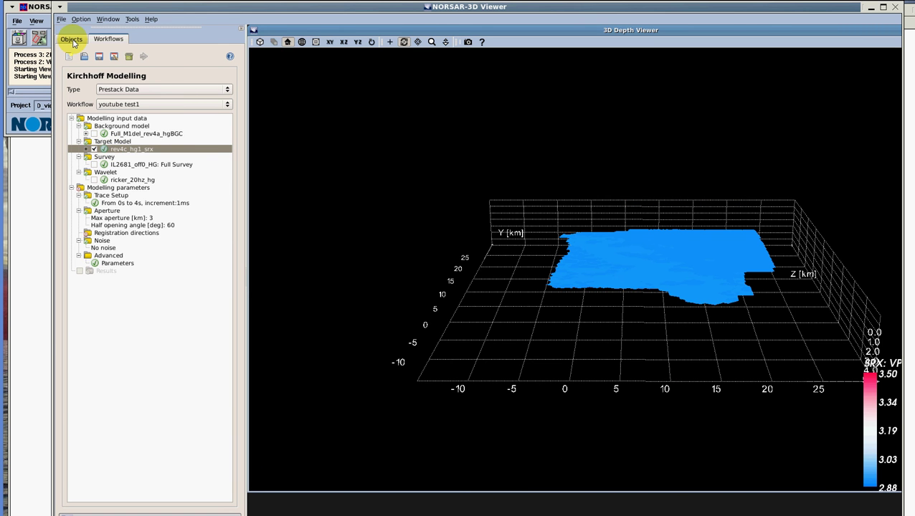
# Expand Models > 3D > rev4c_hg1_srx > Depth Horizons in the Objects tree
pyautogui.click(72, 40)
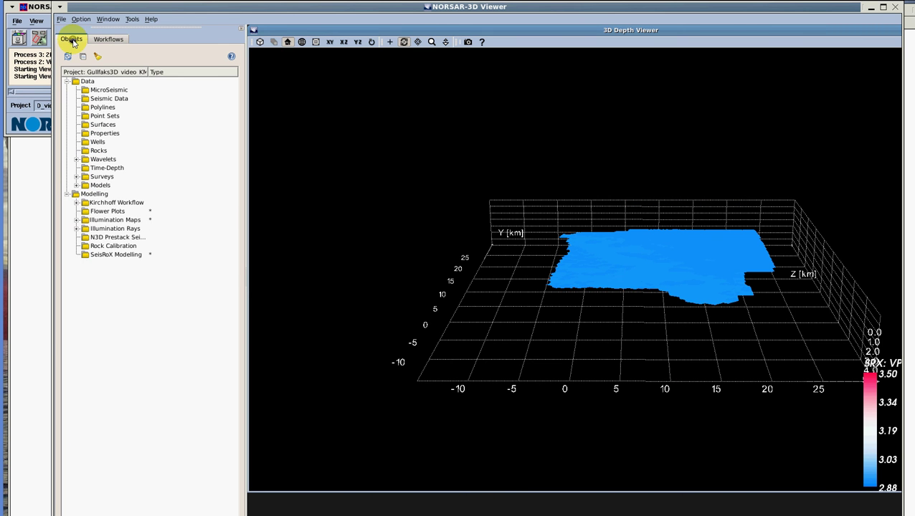
pyautogui.click(77, 186)
pyautogui.click(87, 203)
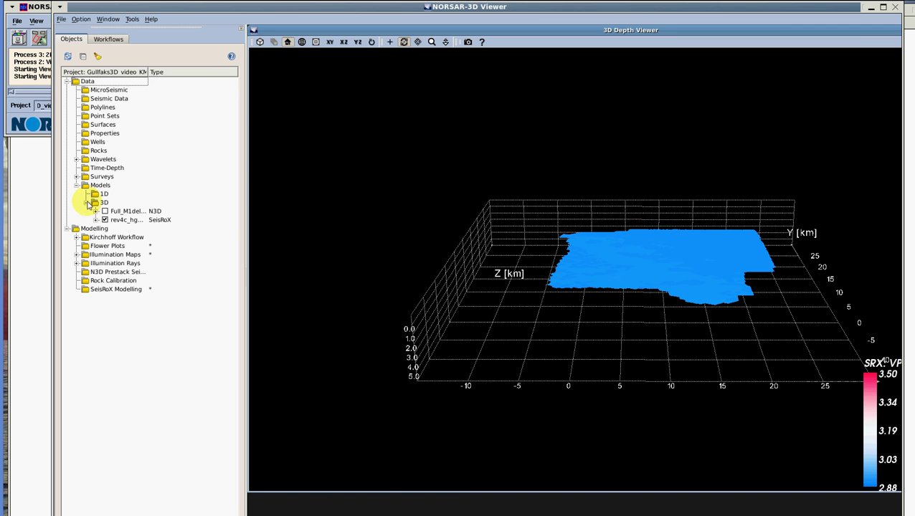
pyautogui.click(96, 220)
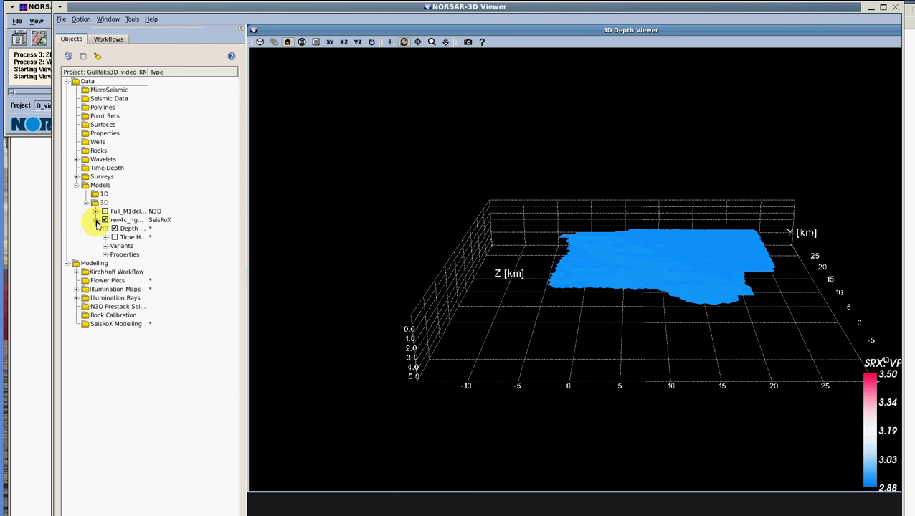
pyautogui.click(106, 229)
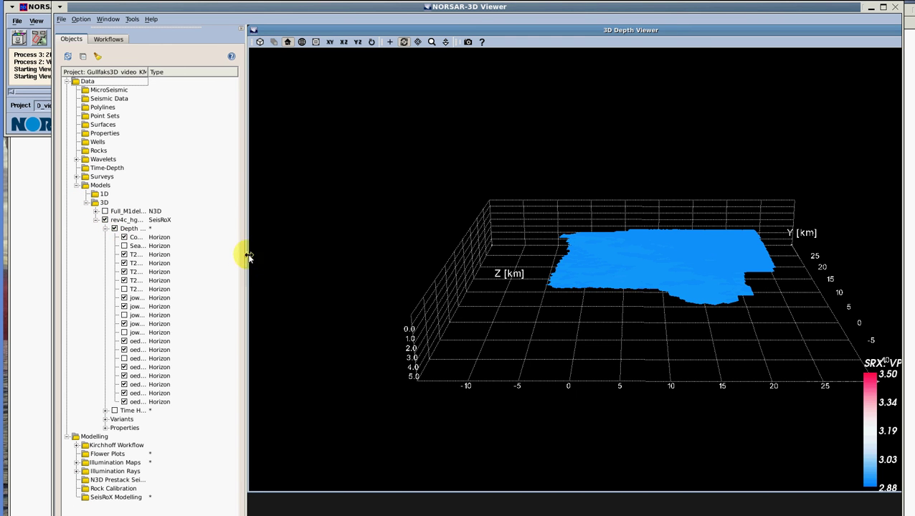
pyautogui.moveTo(246, 261); pyautogui.dragTo(327, 255)
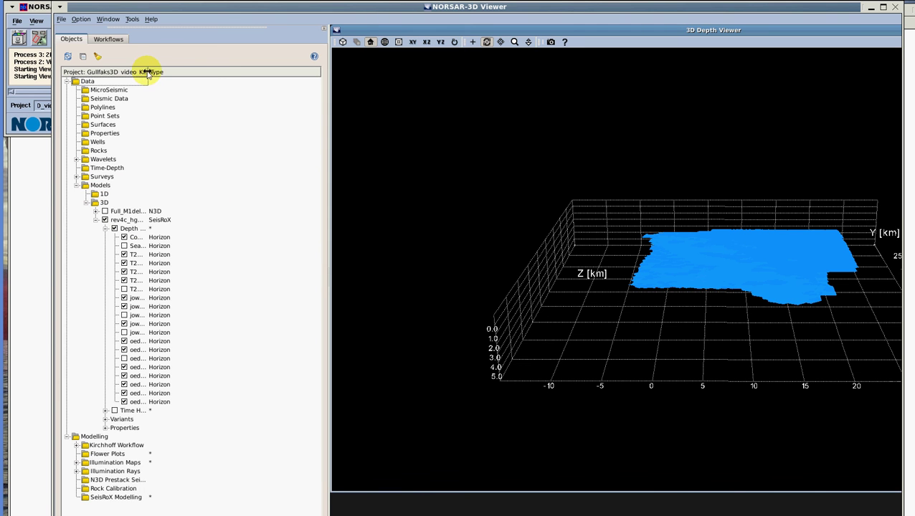
pyautogui.moveTo(148, 72); pyautogui.dragTo(226, 73)
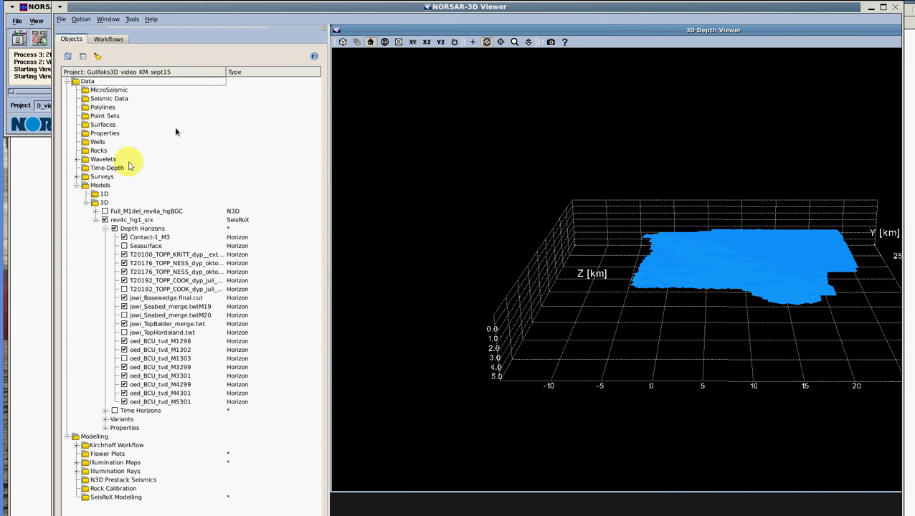
# Show only the T20176_TOPP_NESS depth horizon, then return to the Kirchhoff workflow
pyautogui.click(114, 229)
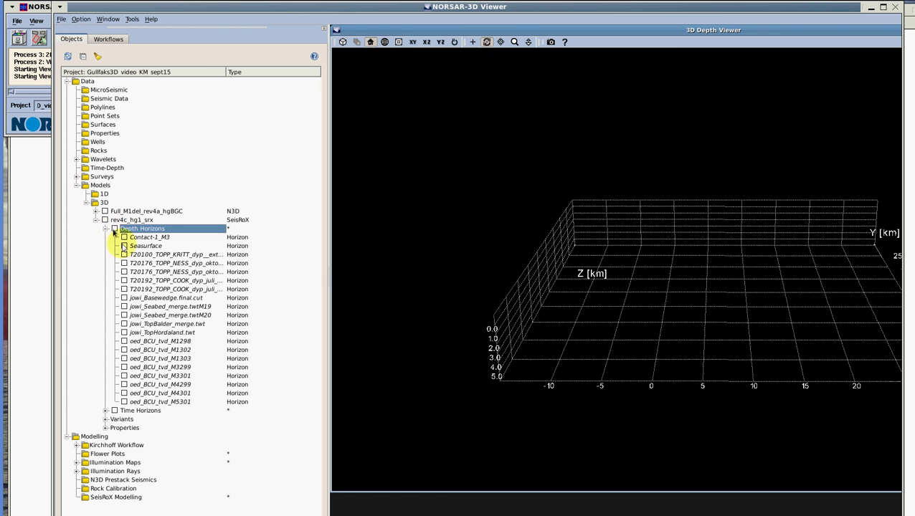
pyautogui.click(123, 263)
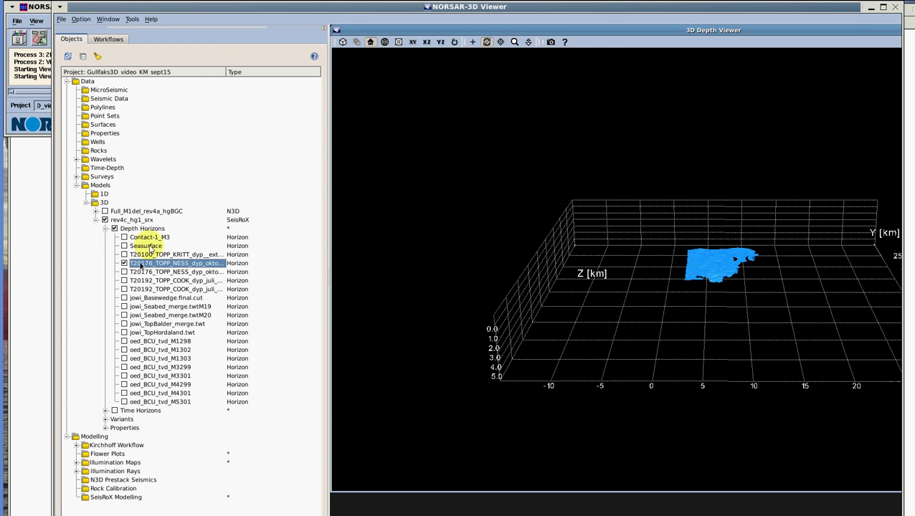
pyautogui.moveTo(707, 276); pyautogui.dragTo(697, 347)
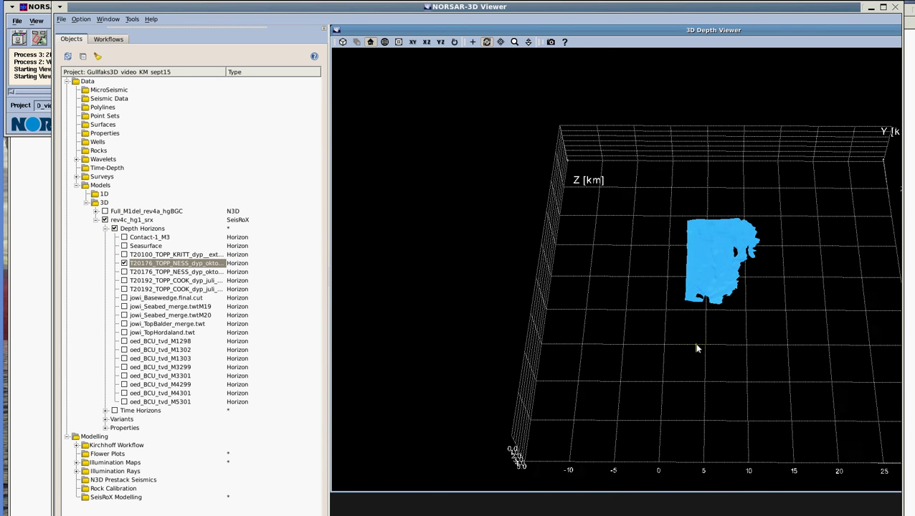
pyautogui.click(105, 428)
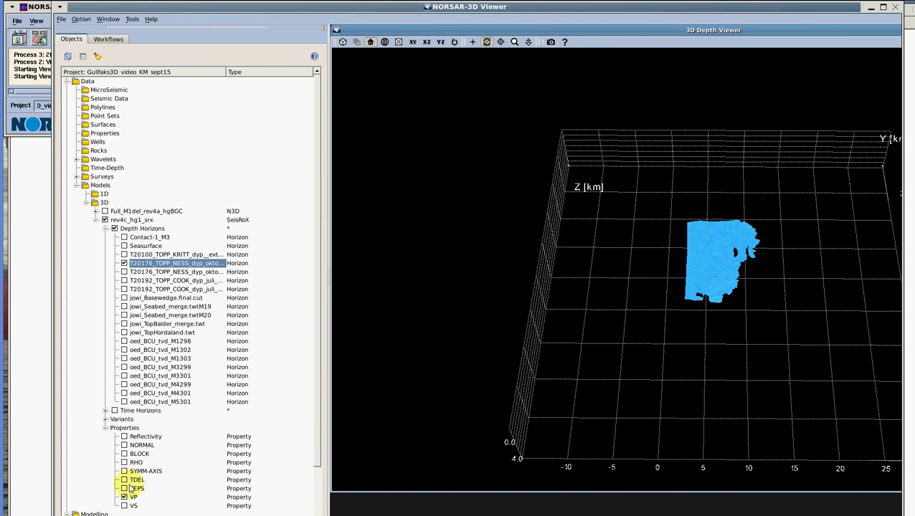
pyautogui.scroll(5, 701, 230)
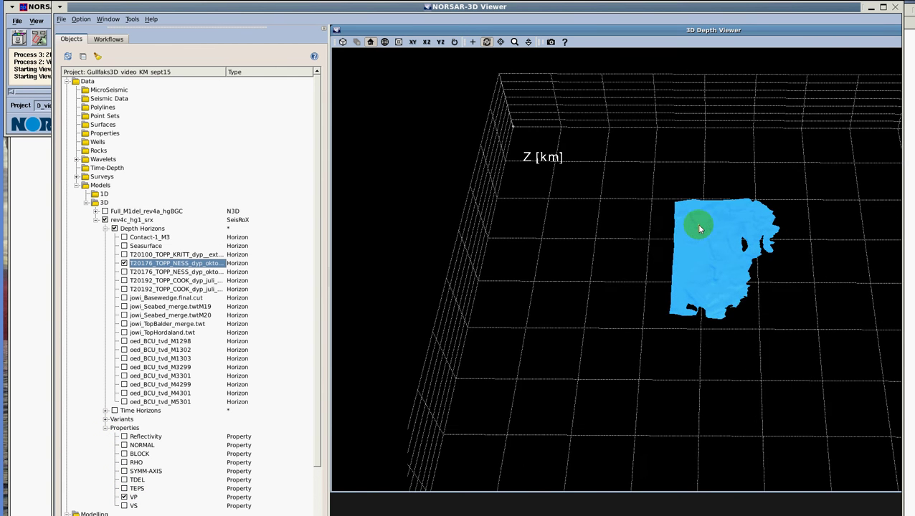
pyautogui.click(110, 40)
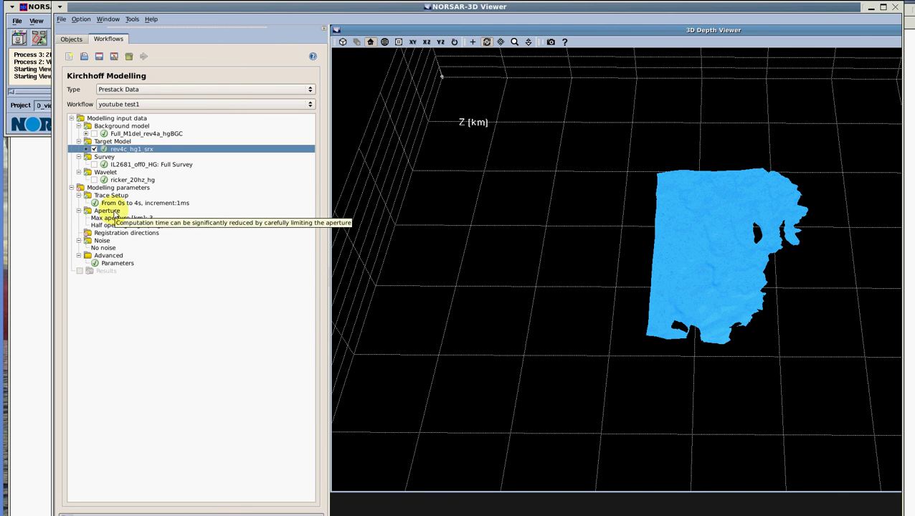
# Review the aperture settings: 3 km maximum aperture and 60° half opening angle
pyautogui.doubleClick(109, 211)
pyautogui.moveTo(429, 175); pyautogui.dragTo(460, 167)
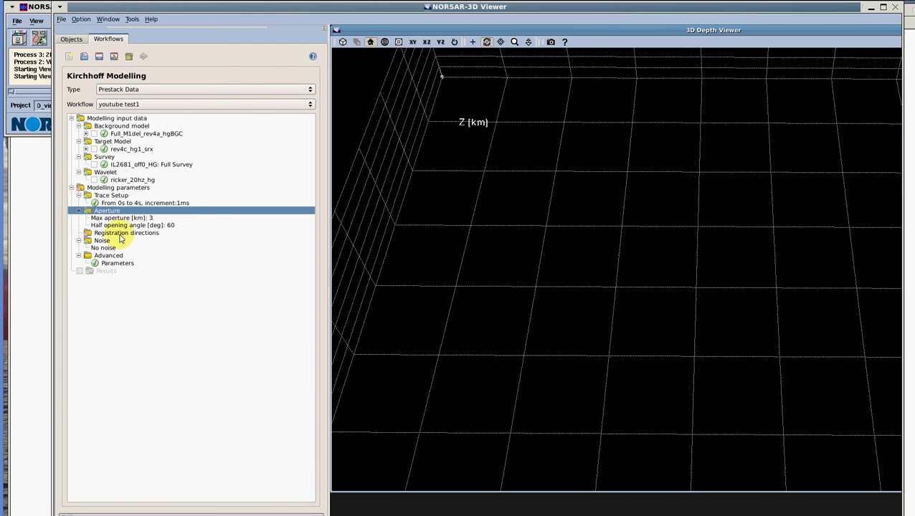
# Enable the Longitudinal registration direction for the modelling
pyautogui.doubleClick(118, 234)
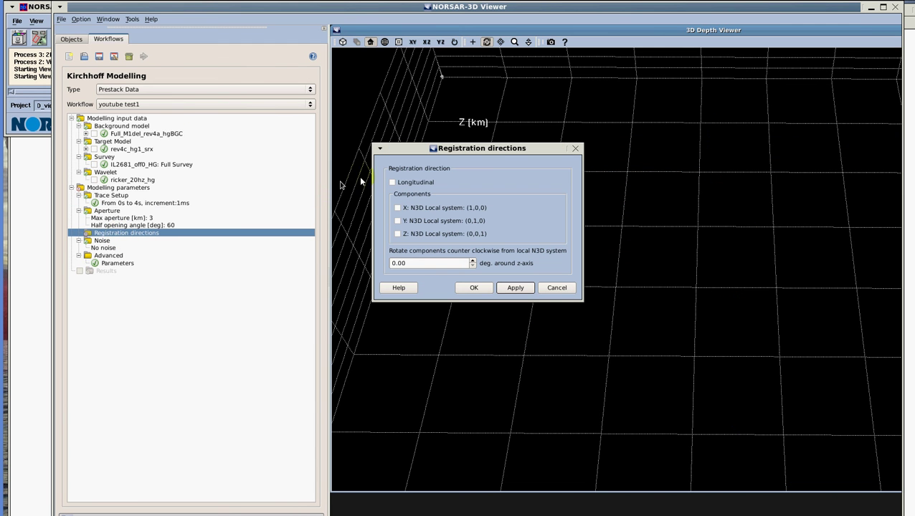
pyautogui.click(417, 154)
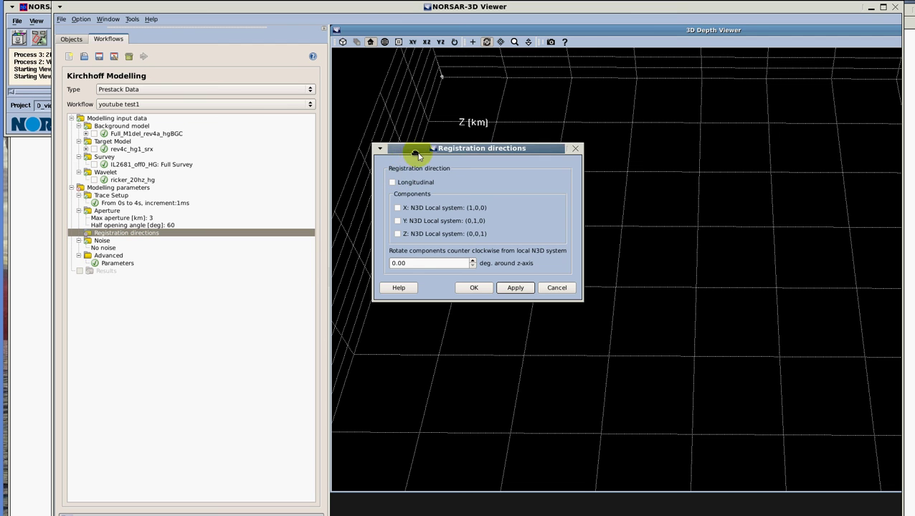
pyautogui.moveTo(417, 154); pyautogui.dragTo(425, 159)
pyautogui.click(401, 187)
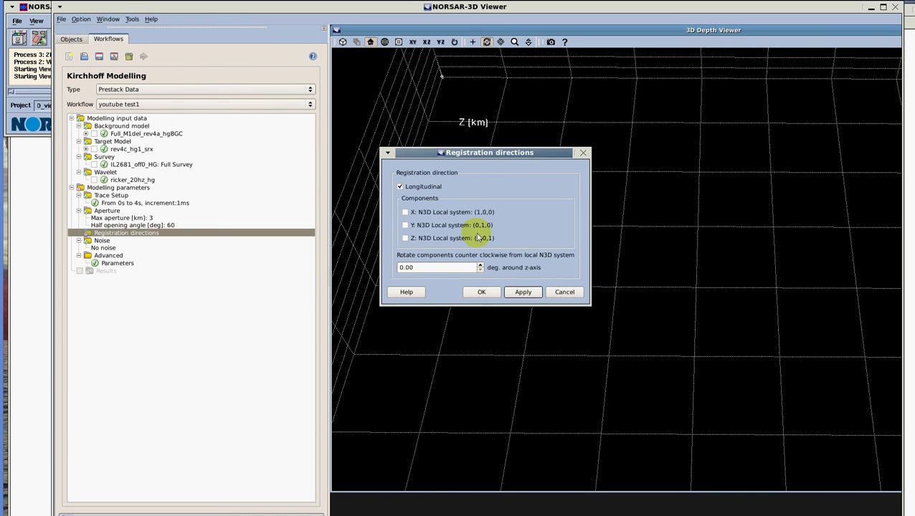
pyautogui.click(483, 293)
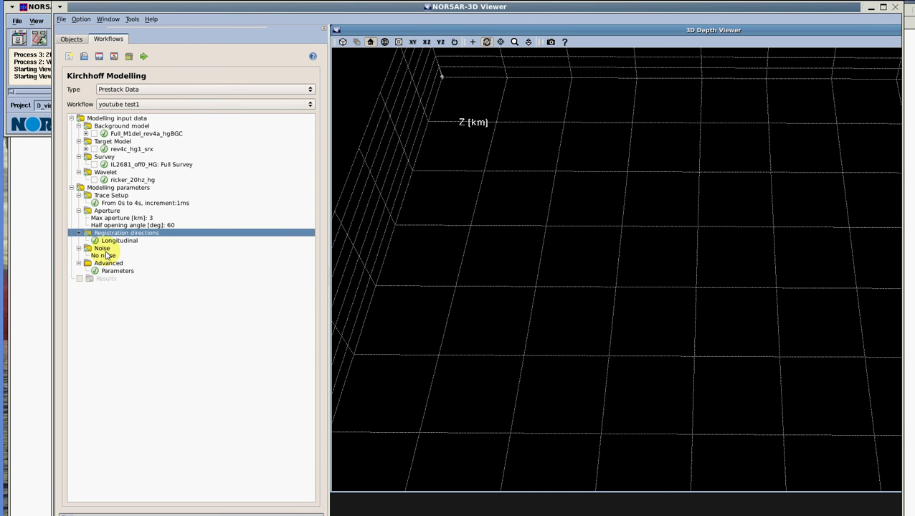
# Add noise over 5–50 Hz with amplitude 1e-05
pyautogui.doubleClick(105, 256)
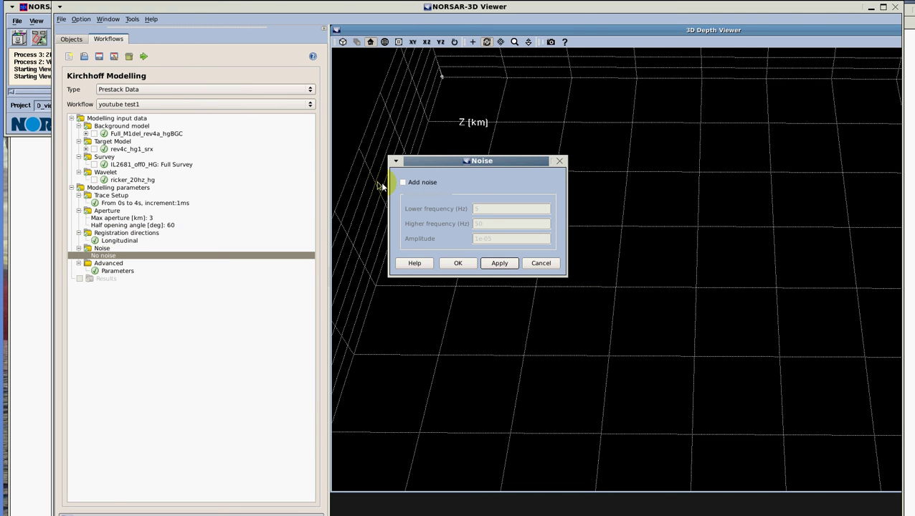
pyautogui.click(402, 183)
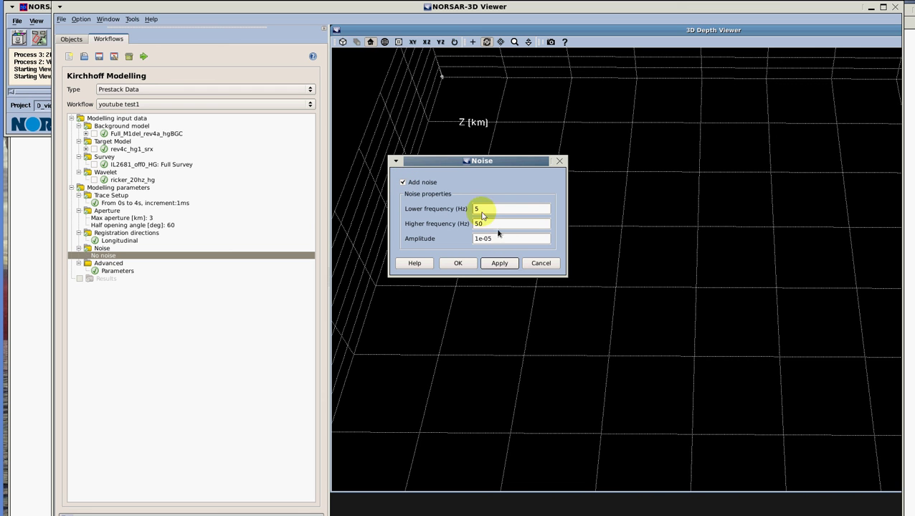
pyautogui.click(460, 264)
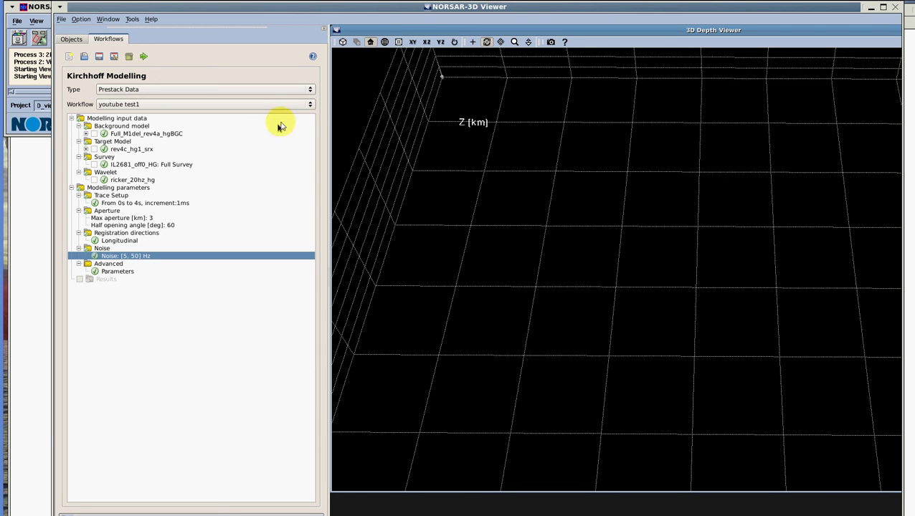
# Switch to the saved firsttest workflow, reverting the unsaved changes
pyautogui.click(310, 105)
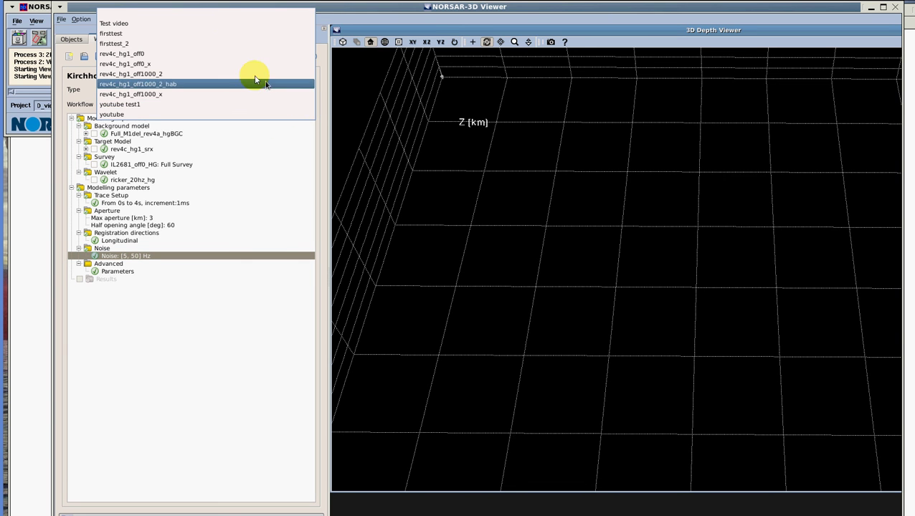
pyautogui.click(216, 36)
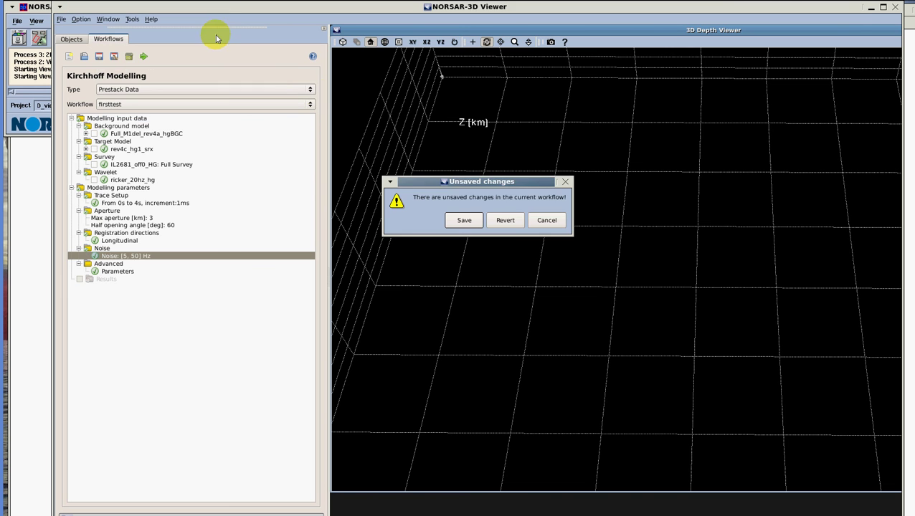
pyautogui.click(507, 221)
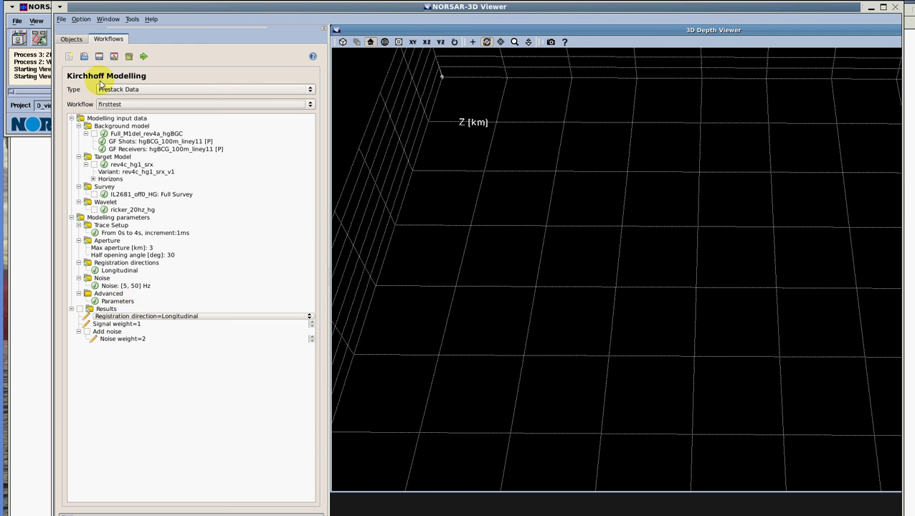
# Show the firsttest modelling results as a seismic section in a new 2D Viewer
pyautogui.click(108, 20)
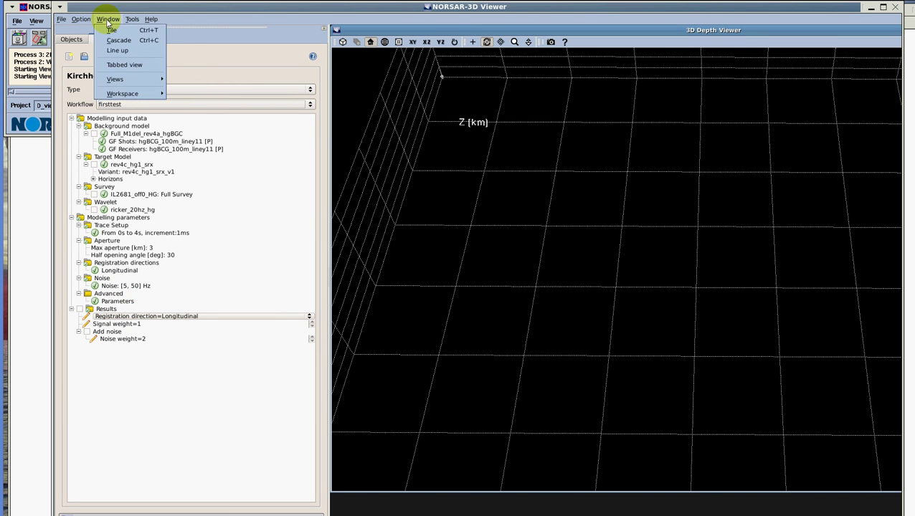
pyautogui.moveTo(121, 94)
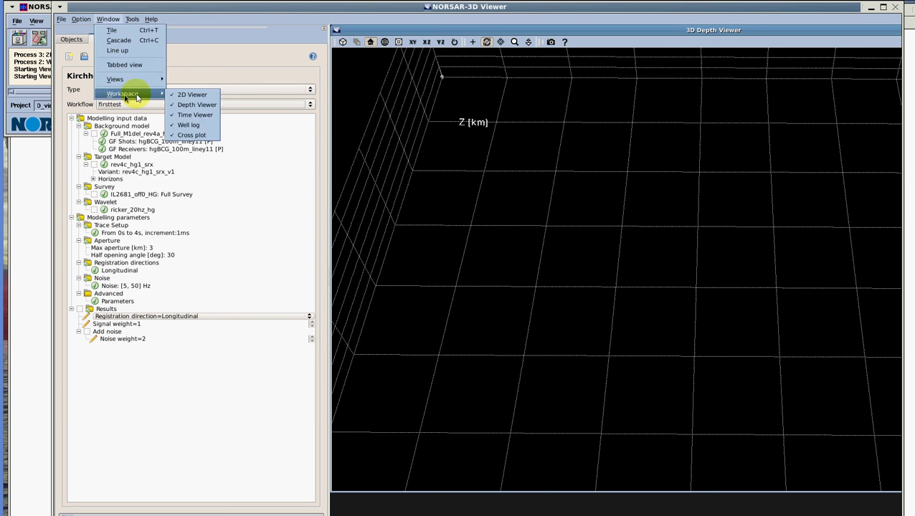
pyautogui.click(175, 94)
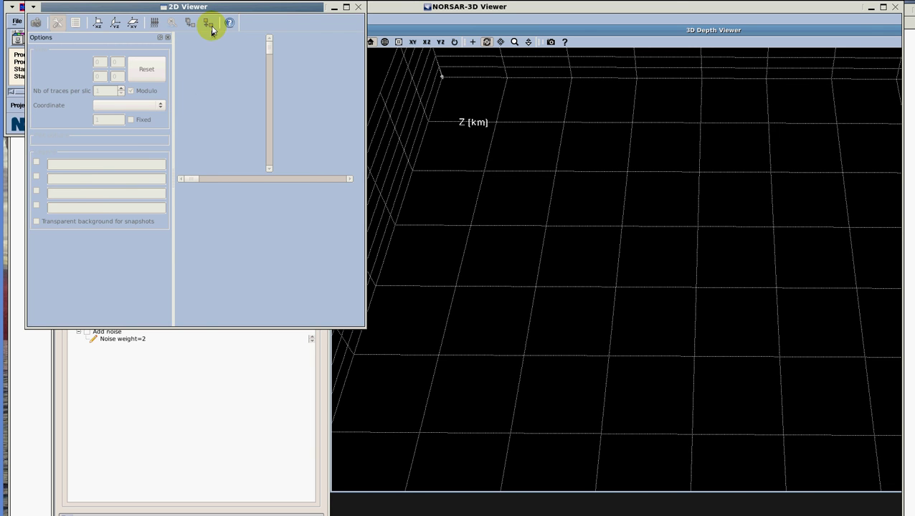
pyautogui.moveTo(214, 12); pyautogui.dragTo(434, 70)
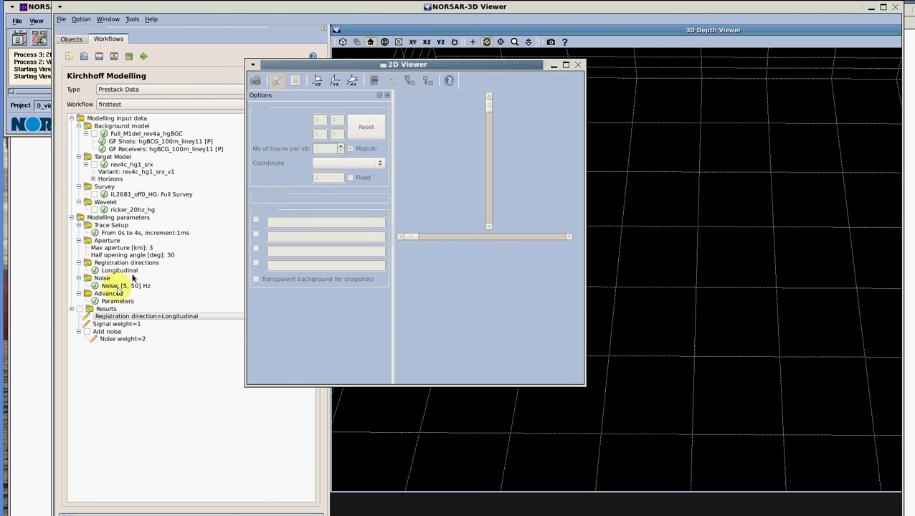
pyautogui.click(80, 309)
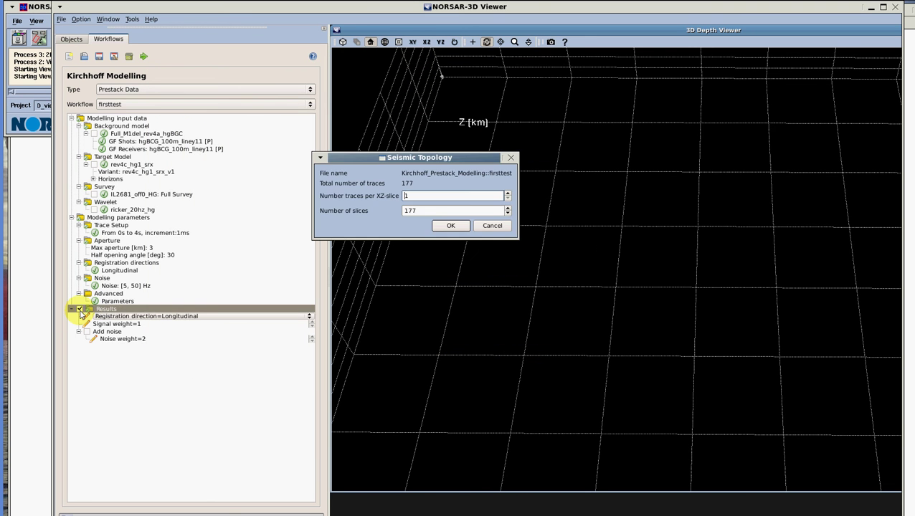
pyautogui.click(452, 226)
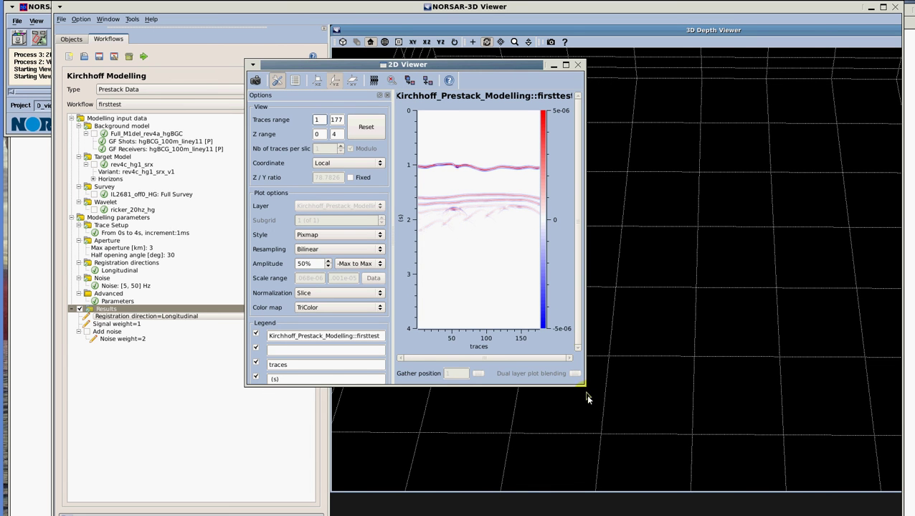
# Enlarge the 2D Viewer and switch on Add noise for the results
pyautogui.moveTo(581, 382); pyautogui.dragTo(848, 504)
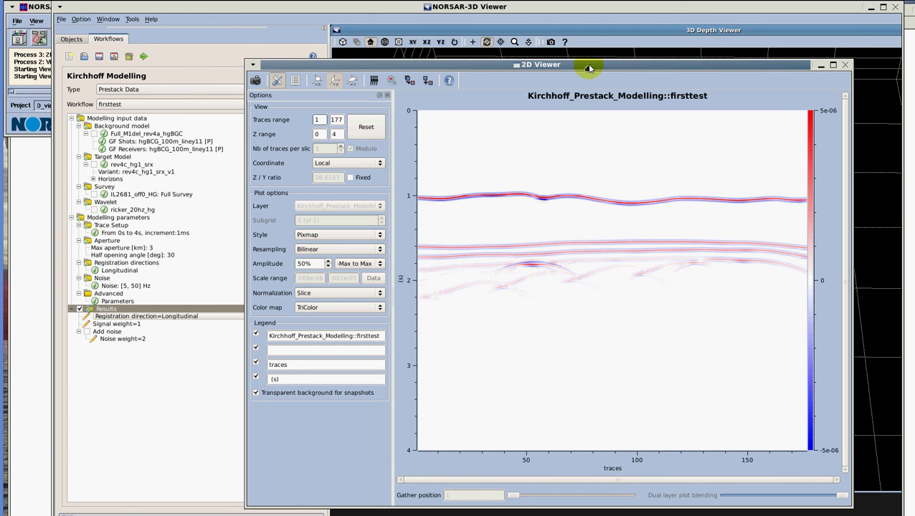
pyautogui.moveTo(588, 68); pyautogui.dragTo(587, 53)
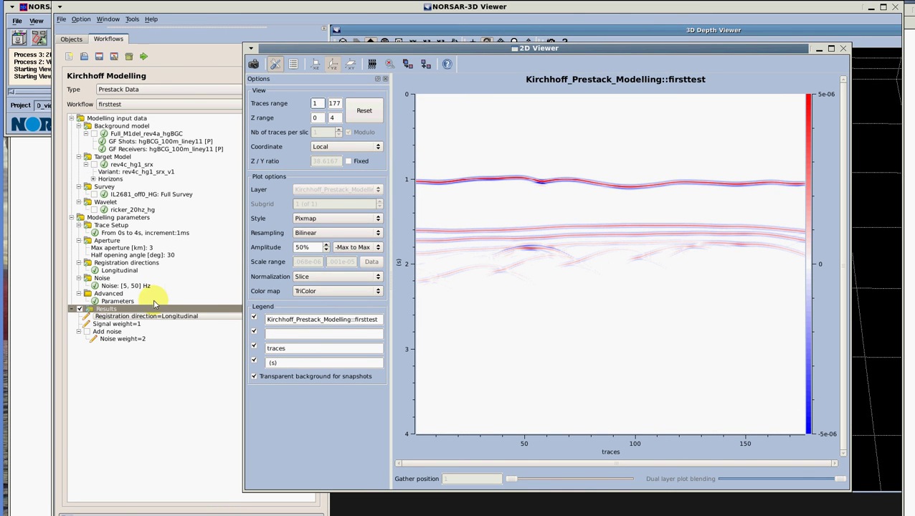
pyautogui.click(87, 332)
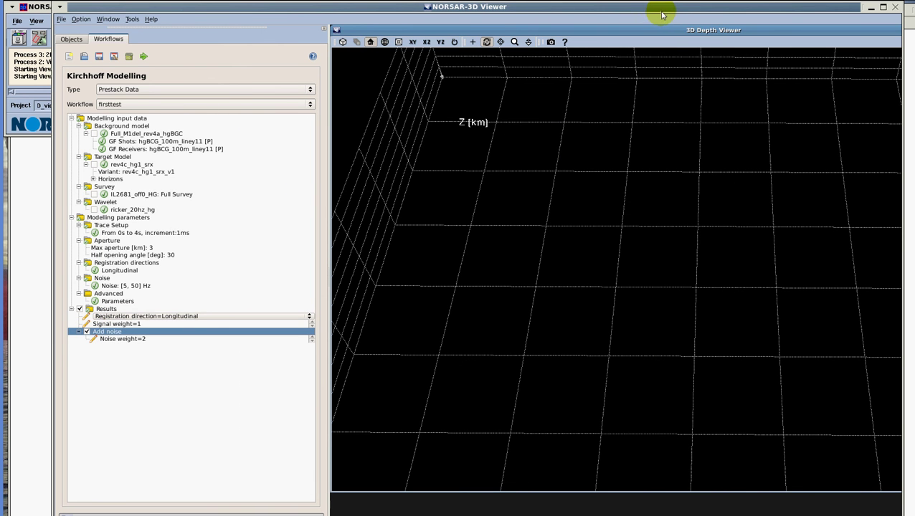
# Enlarge the 2D Viewer to show the noisy firsttest section, then untick Add noise for the clean section
pyautogui.moveTo(661, 13); pyautogui.dragTo(645, 143)
pyautogui.click(654, 50)
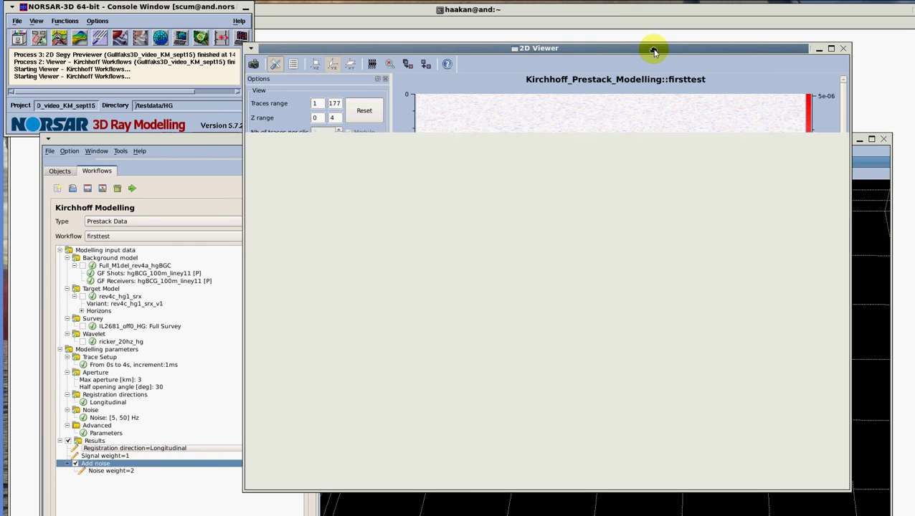
pyautogui.moveTo(650, 45); pyautogui.dragTo(635, 27)
pyautogui.moveTo(827, 468); pyautogui.dragTo(904, 506)
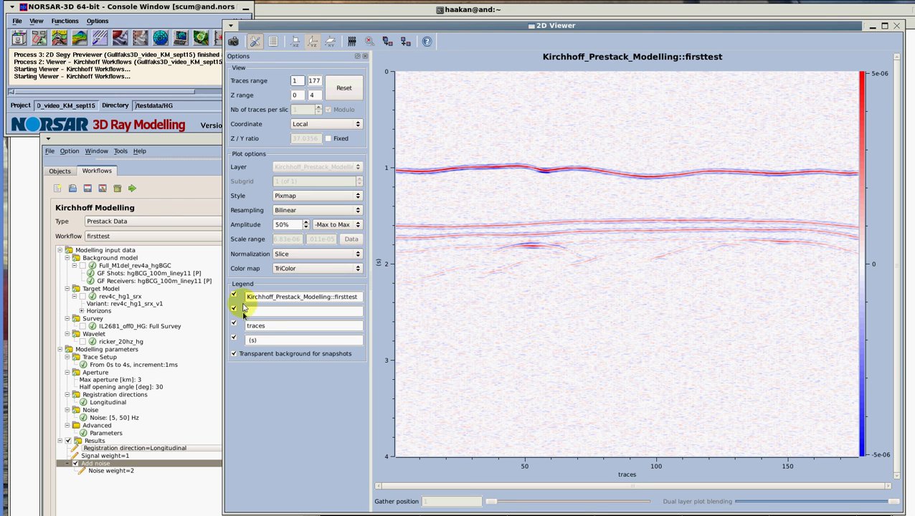
pyautogui.click(77, 470)
pyautogui.click(632, 45)
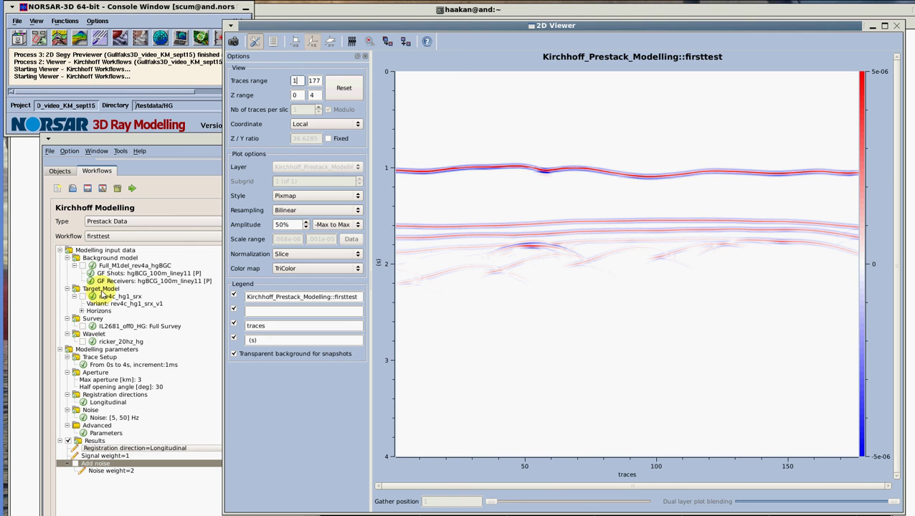
# Open the Target Model settings for rev4c_hg1_srx and add the Seasurface horizon
pyautogui.doubleClick(104, 290)
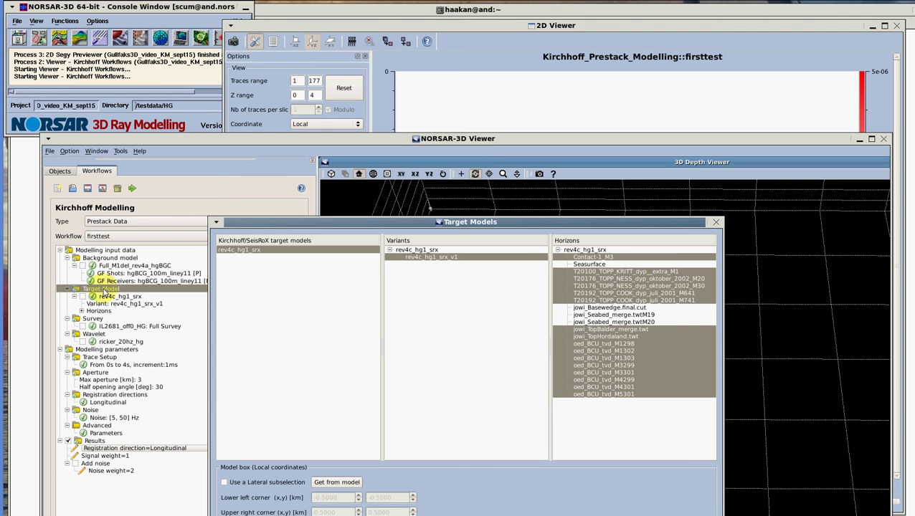
pyautogui.keyDown('ctrl'); pyautogui.click(603, 265); pyautogui.keyUp('ctrl')
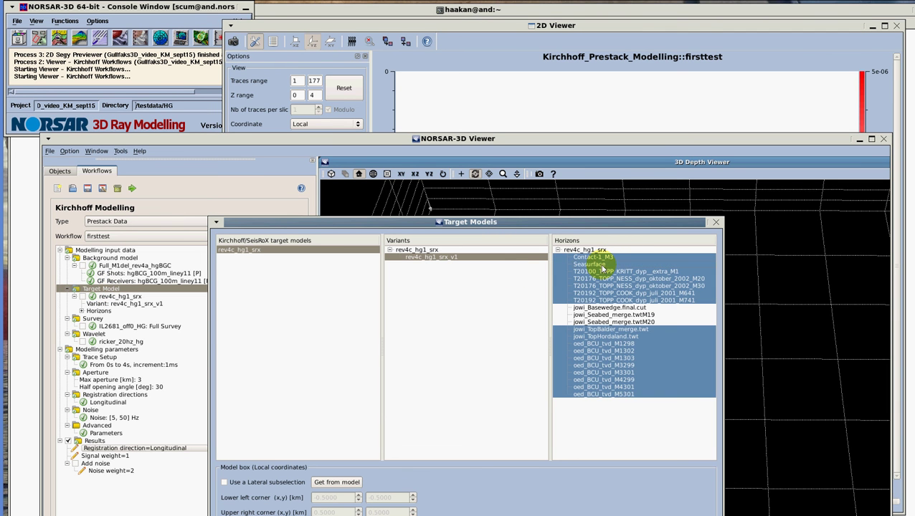